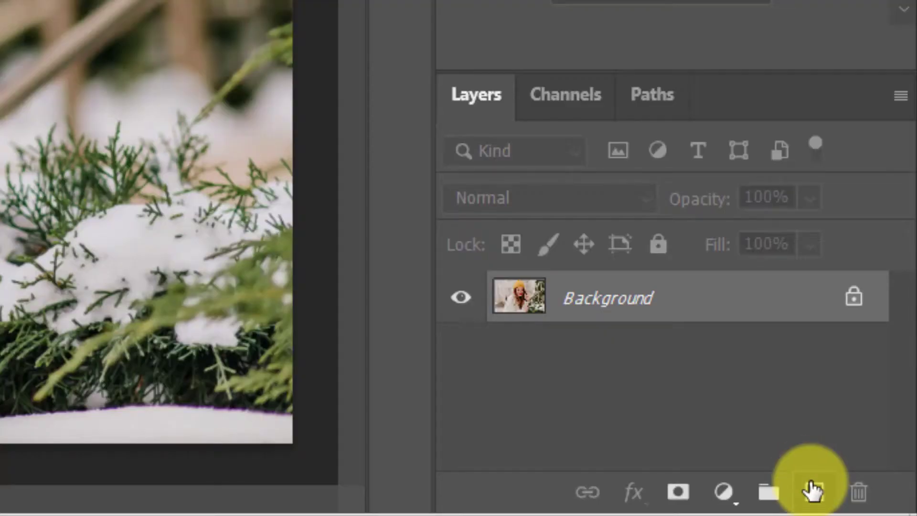
Create a new layer above the Background and choose a white hard round brush at 80 px with 100% hardness
left_click(813, 491)
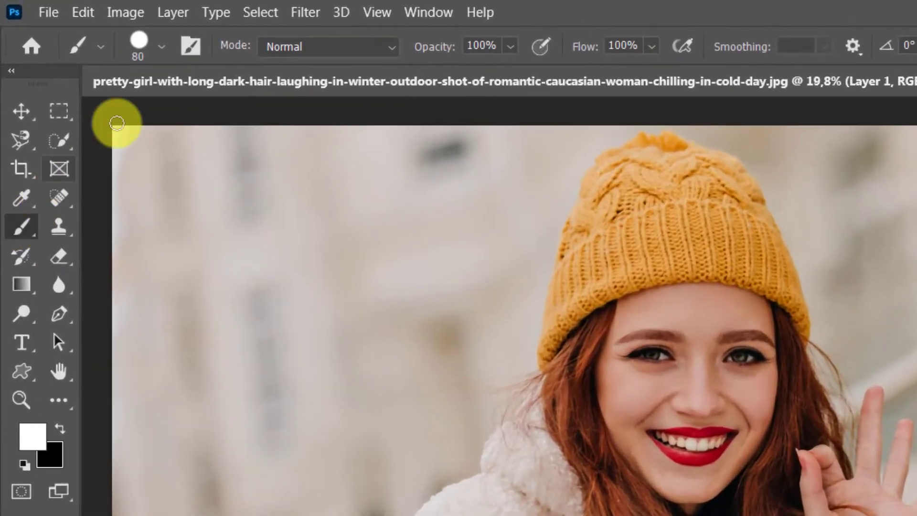
left_click(163, 47)
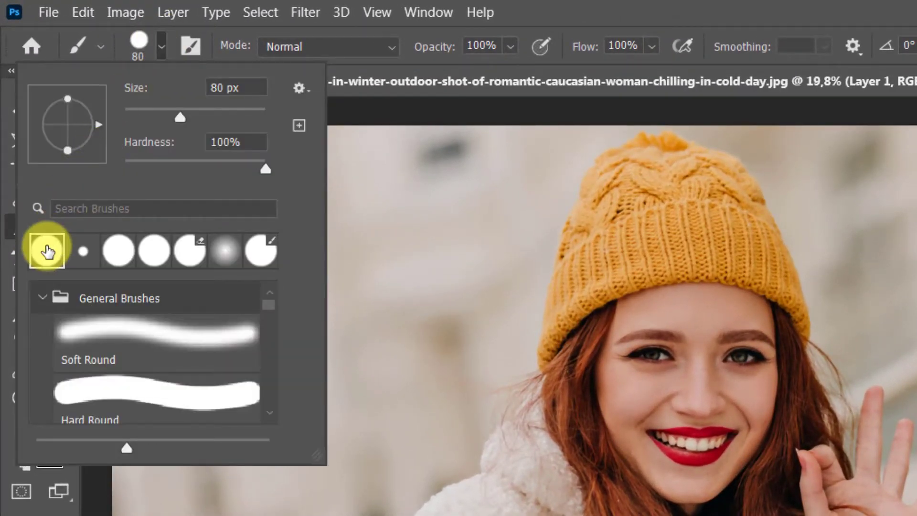
left_click(158, 55)
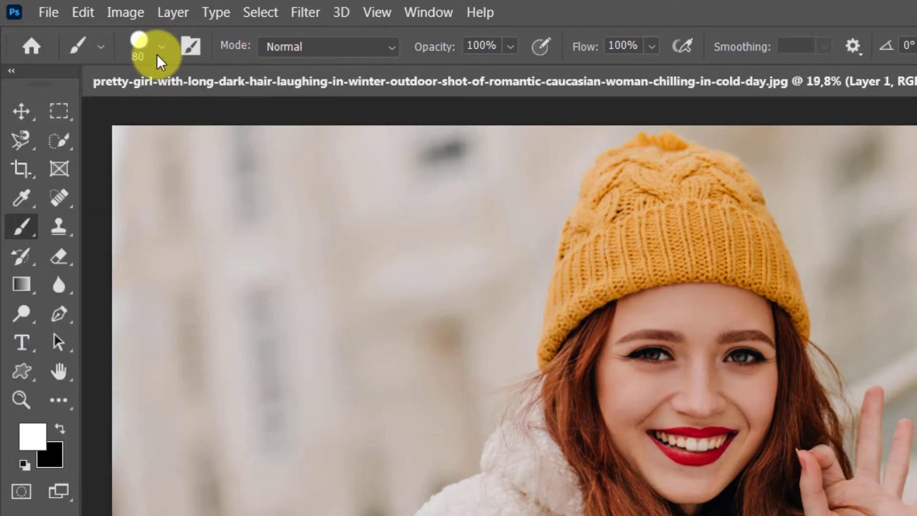
Enable Shape Dynamics for the brush with Size Jitter at 80% and Minimum Diameter at 5%
left_click(191, 46)
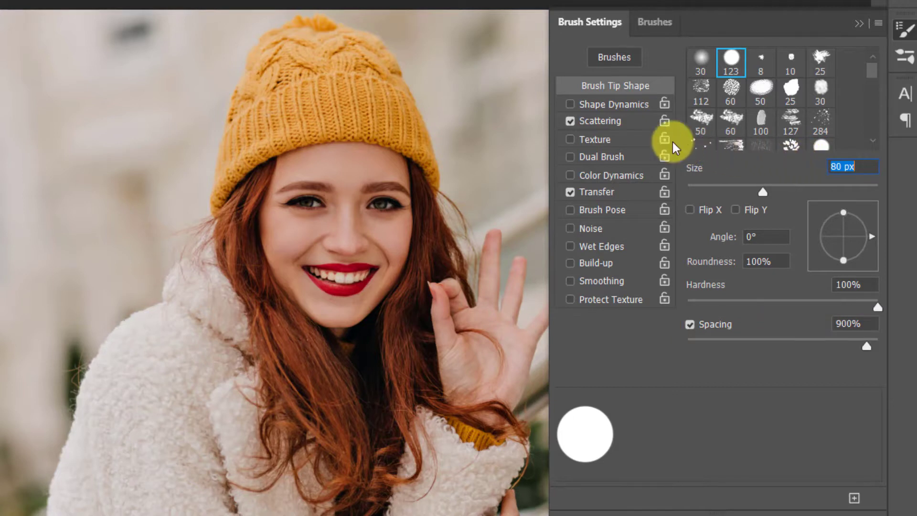
left_click(586, 105)
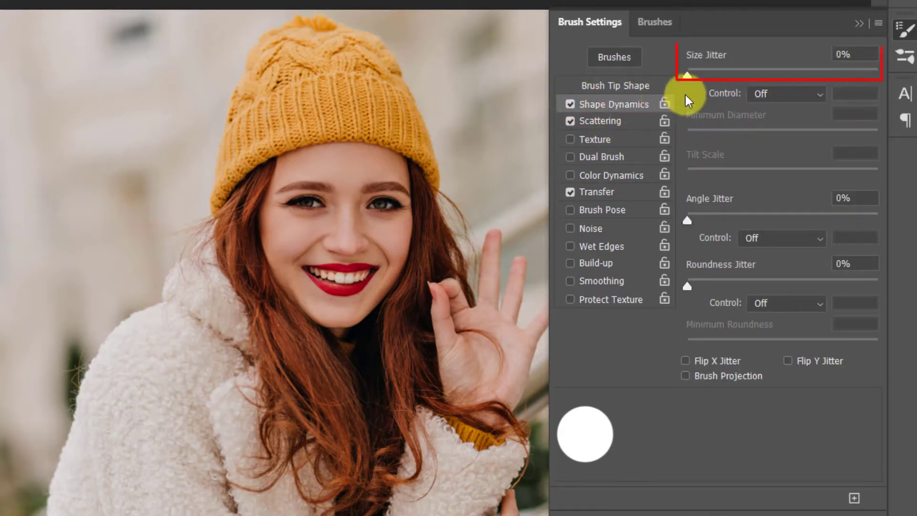
left_click(833, 55)
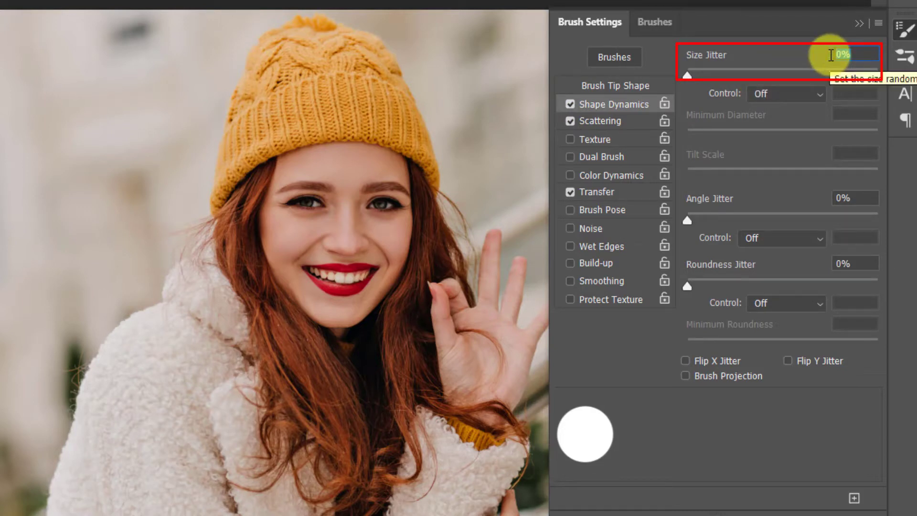
type("80")
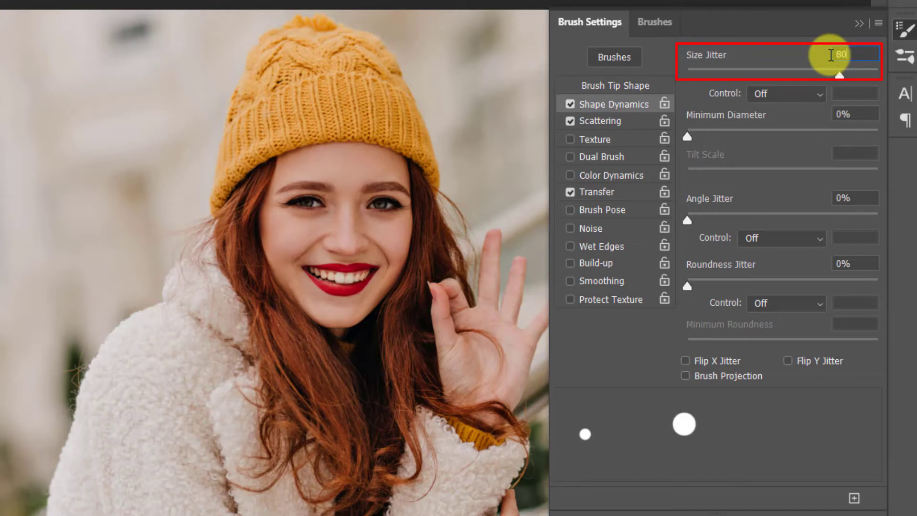
left_click(855, 113)
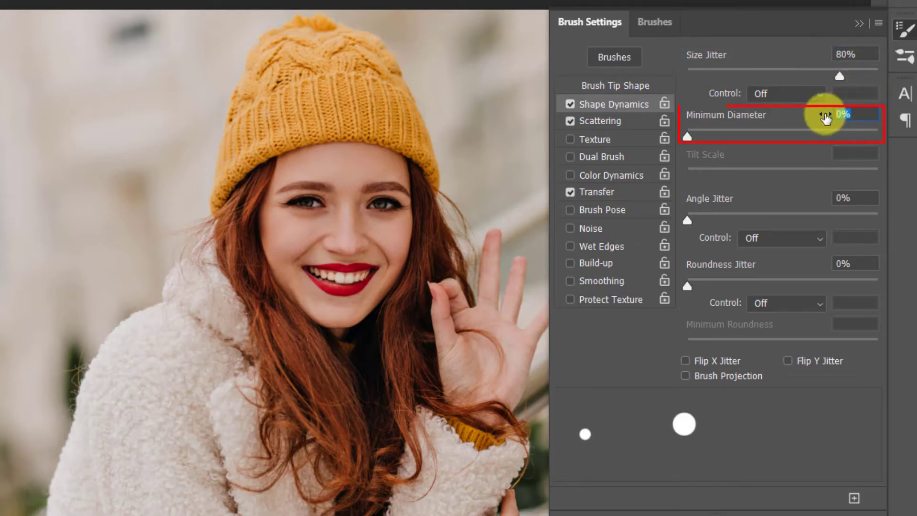
type("5")
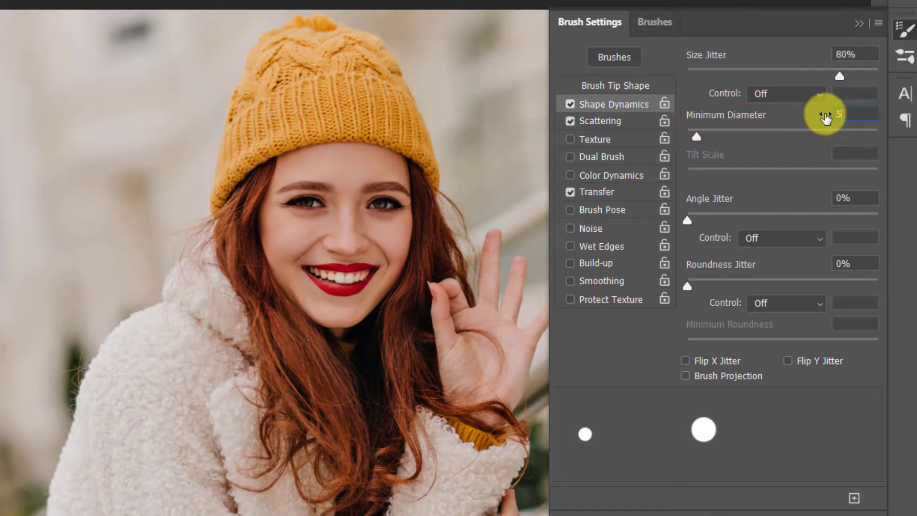
Set the brush's Angle Jitter to 40%, Roundness Jitter to 70% and Minimum Roundness to 35%
left_click(855, 198)
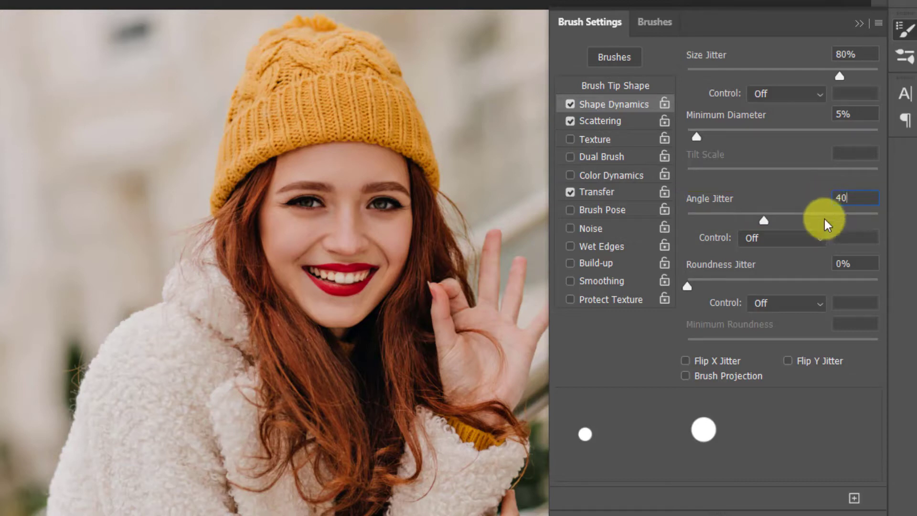
left_click(858, 264)
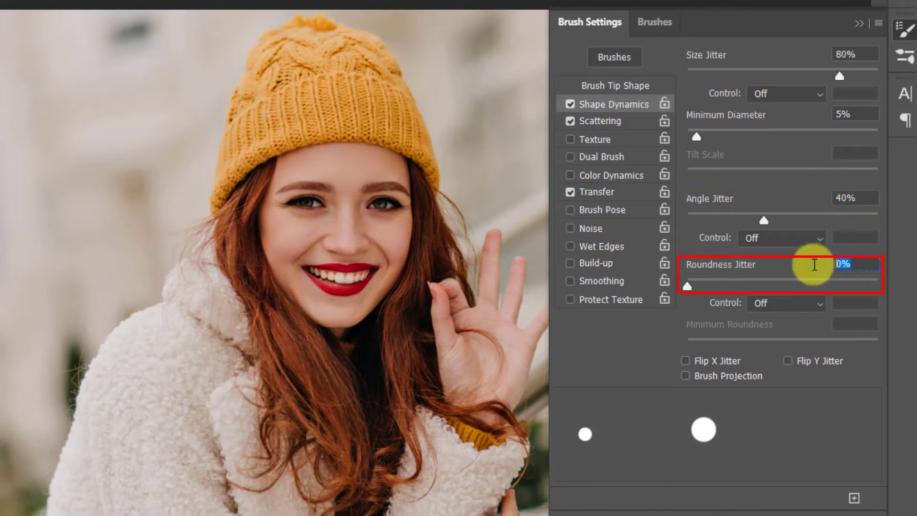
type("7")
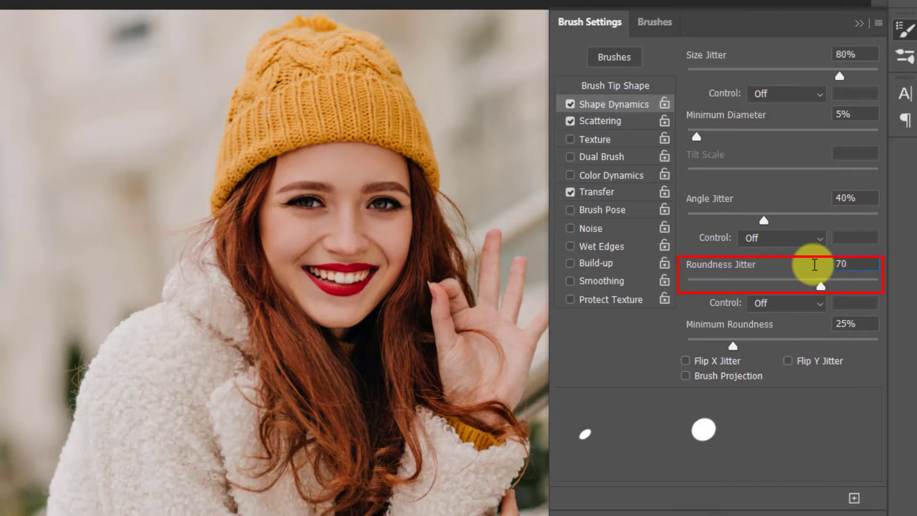
type("0")
left_click(862, 322)
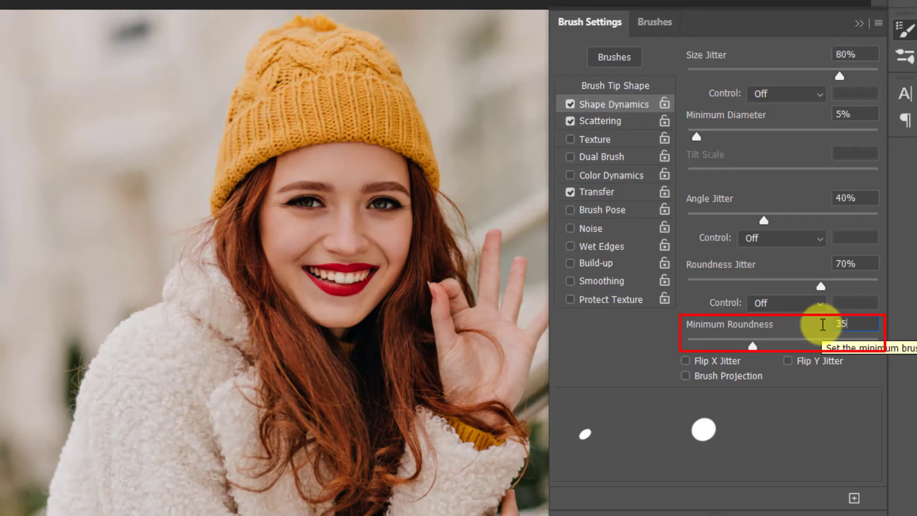
Set the brush's Scatter to 1000% in the Scattering settings
left_click(614, 119)
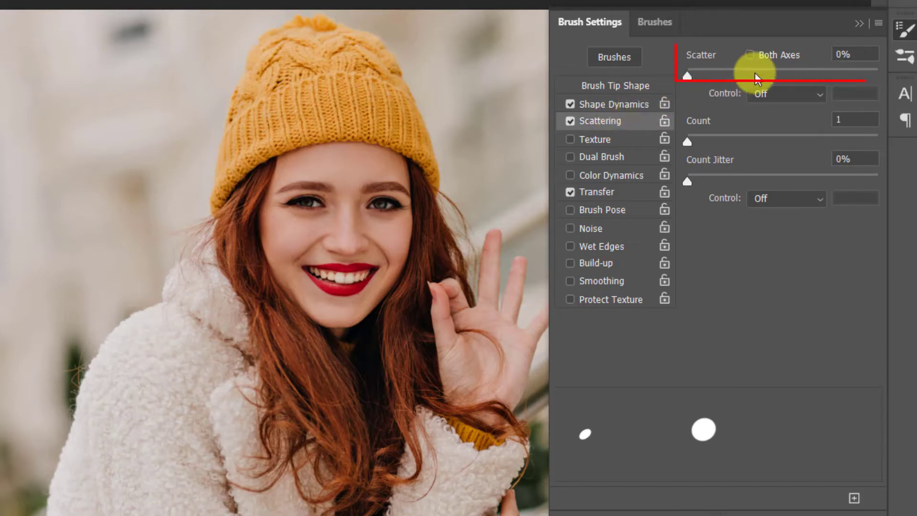
left_click_drag(850, 52, 834, 52)
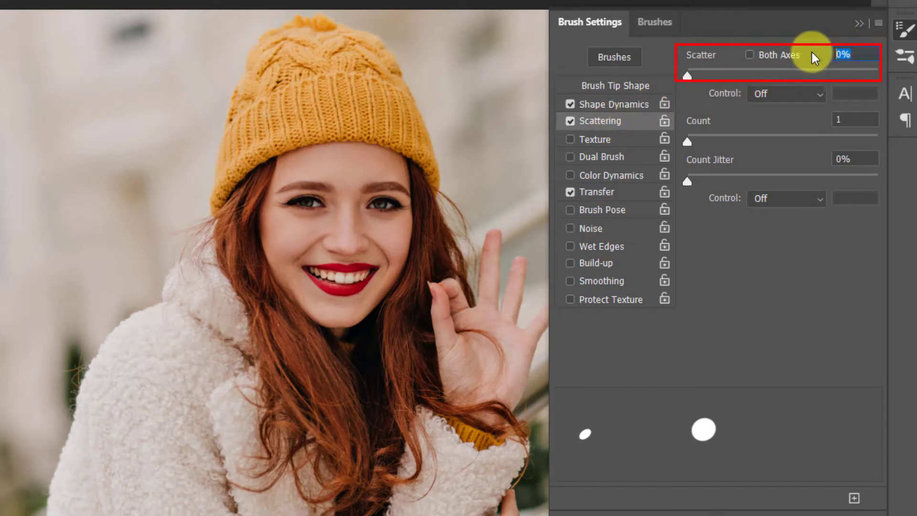
type("1000")
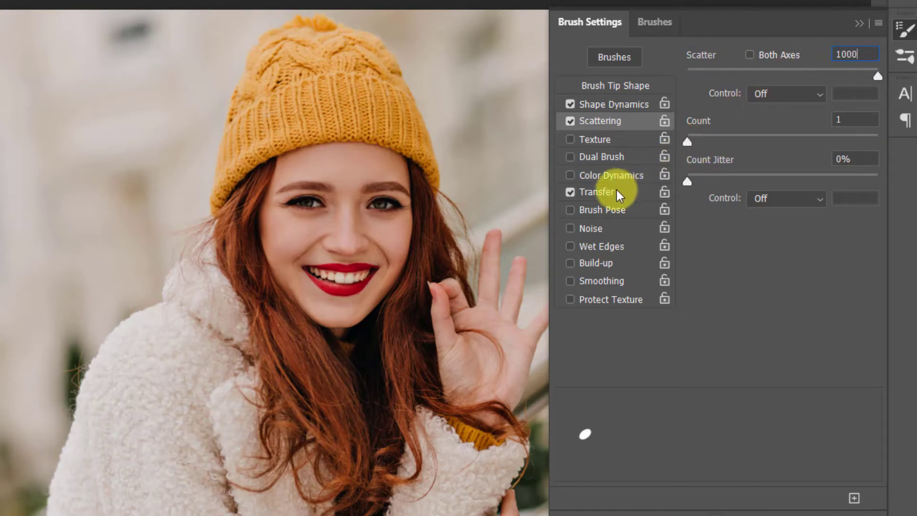
Set the brush's Opacity Jitter to 10% in the Transfer settings, turn on Smoothing, and close the brush settings
left_click(616, 191)
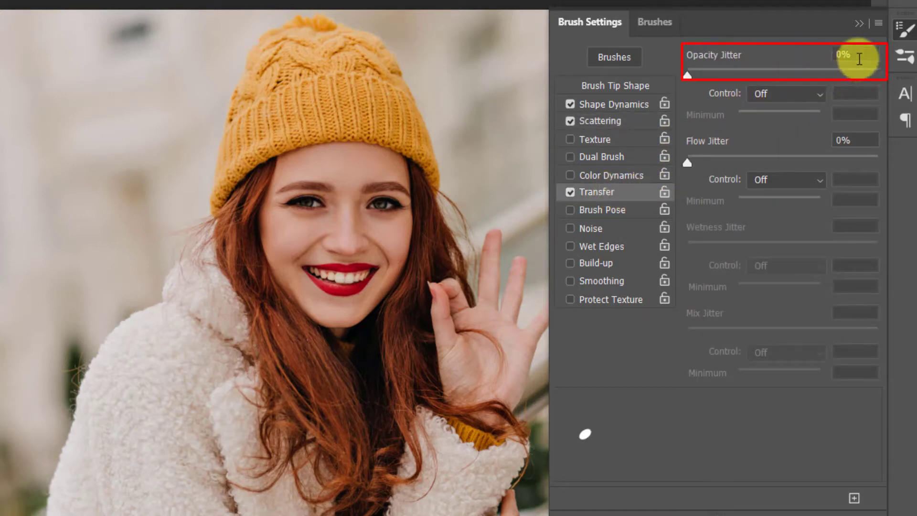
left_click_drag(859, 55, 833, 55)
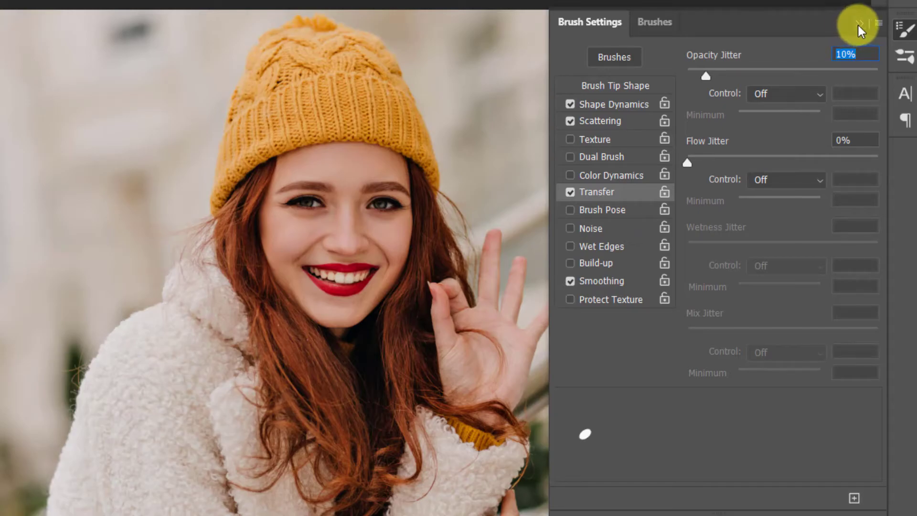
left_click(859, 25)
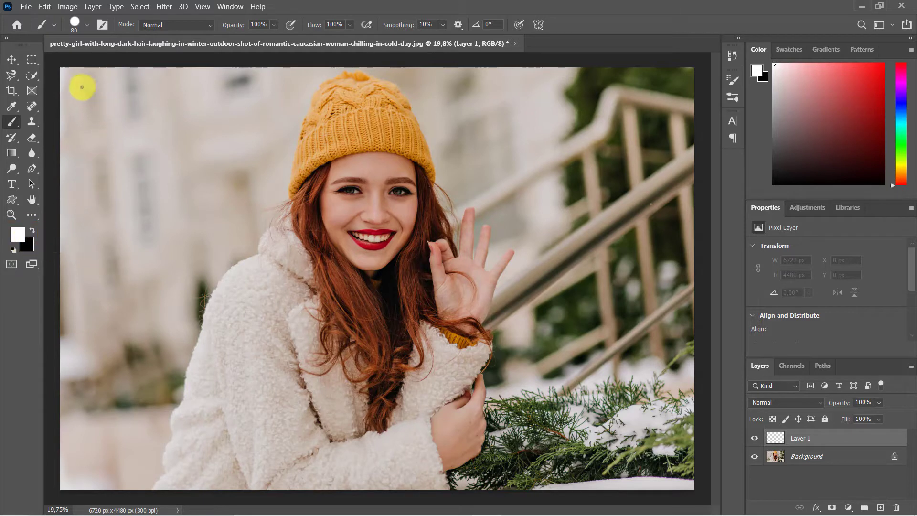
Paint scattered white snowflakes across the whole photo on the new layer and erase those covering the woman's face
mouse_move(78, 80)
left_mouse_down()
mouse_move(165, 97)
mouse_move(365, 92)
left_mouse_up()
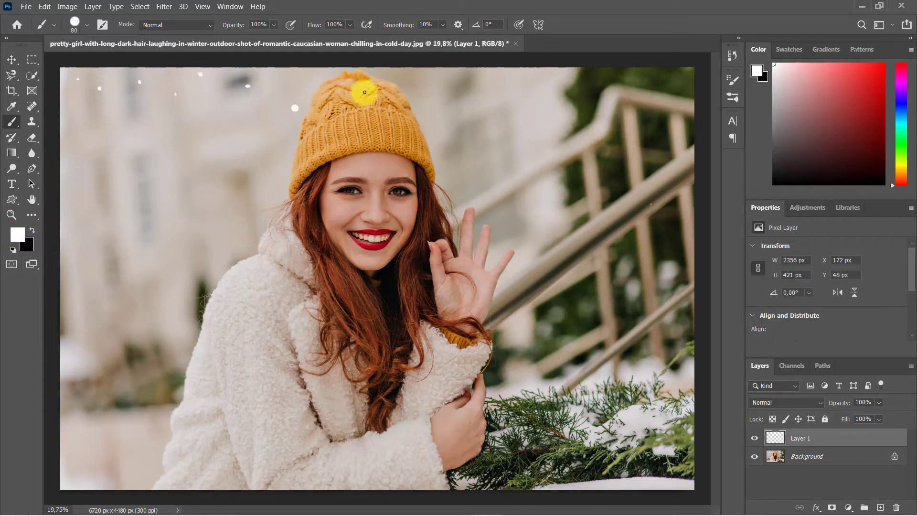
mouse_move(432, 98)
left_mouse_down()
mouse_move(658, 101)
mouse_move(231, 141)
mouse_move(222, 263)
mouse_move(144, 146)
mouse_move(192, 317)
mouse_move(310, 265)
mouse_move(384, 252)
mouse_move(510, 387)
mouse_move(514, 287)
mouse_move(569, 204)
mouse_move(457, 339)
mouse_move(549, 194)
mouse_move(350, 151)
mouse_move(365, 104)
mouse_move(135, 446)
mouse_move(93, 88)
mouse_move(170, 332)
mouse_move(344, 459)
mouse_move(346, 103)
mouse_move(461, 194)
mouse_move(573, 372)
mouse_move(508, 464)
mouse_move(663, 318)
mouse_move(671, 75)
mouse_move(518, 67)
mouse_move(523, 350)
mouse_move(447, 305)
mouse_move(527, 462)
mouse_move(592, 300)
mouse_move(264, 227)
mouse_move(111, 306)
mouse_move(242, 352)
mouse_move(199, 216)
mouse_move(284, 153)
mouse_move(539, 392)
mouse_move(539, 82)
left_mouse_up()
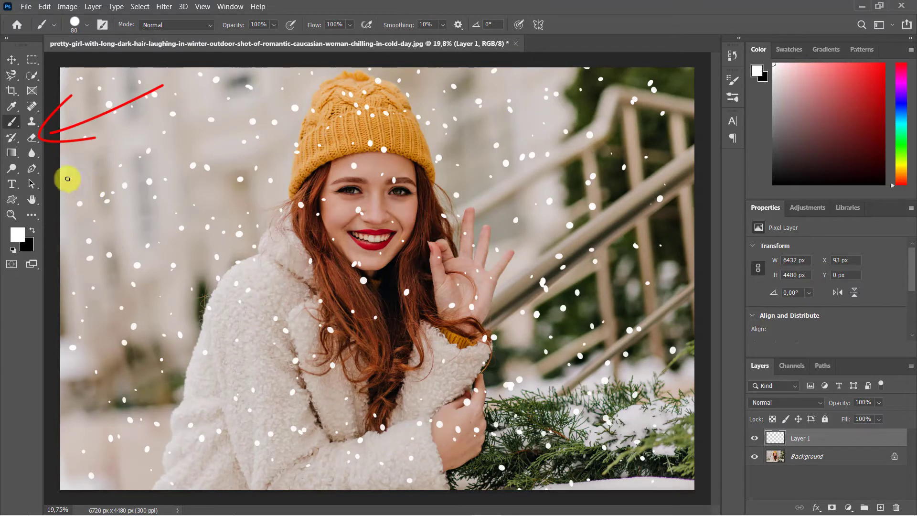
left_click(32, 139)
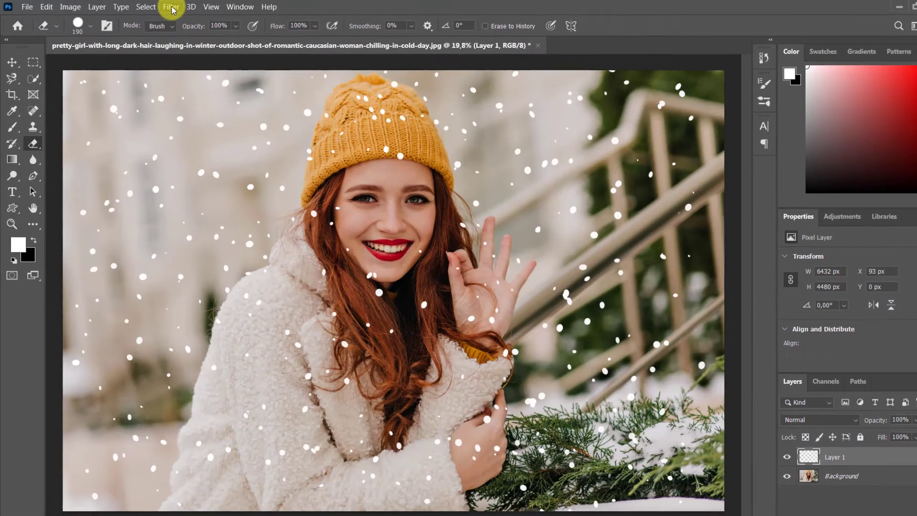
Apply the Diffuse filter in Normal mode to the snowflake layer
left_click(164, 7)
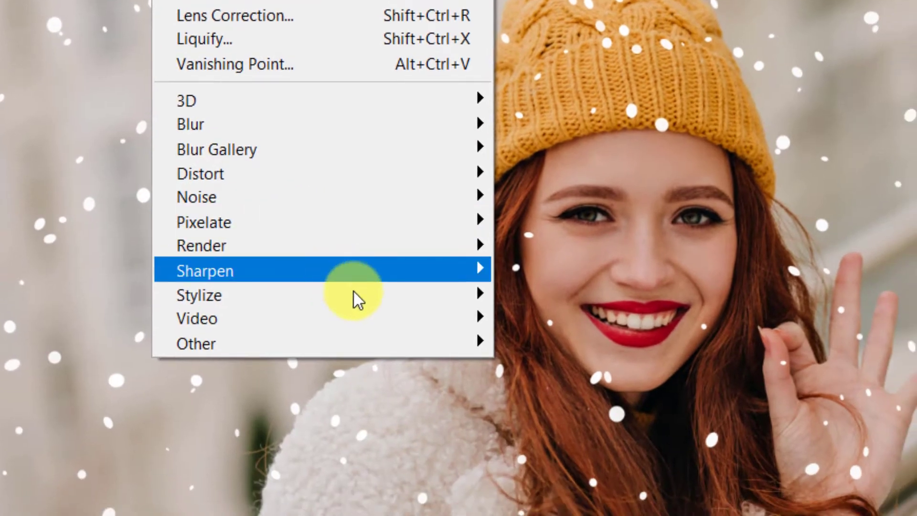
mouse_move(366, 296)
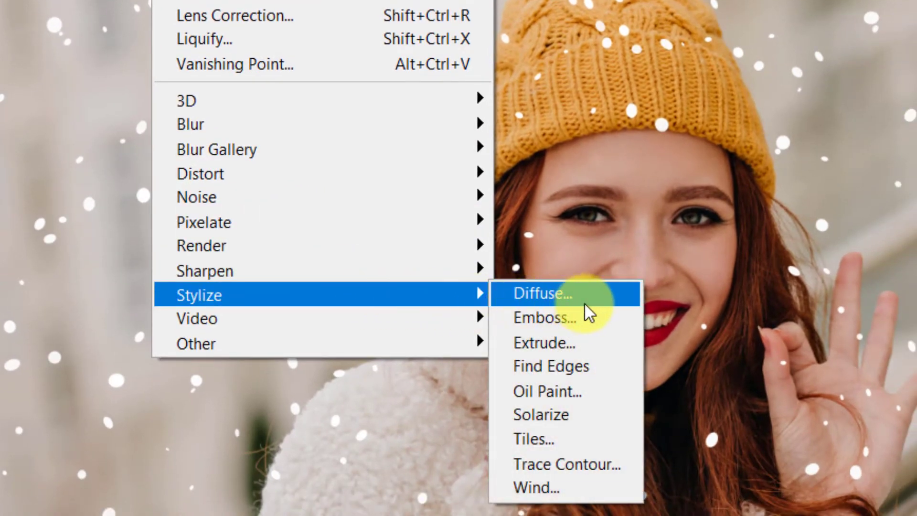
left_click(619, 298)
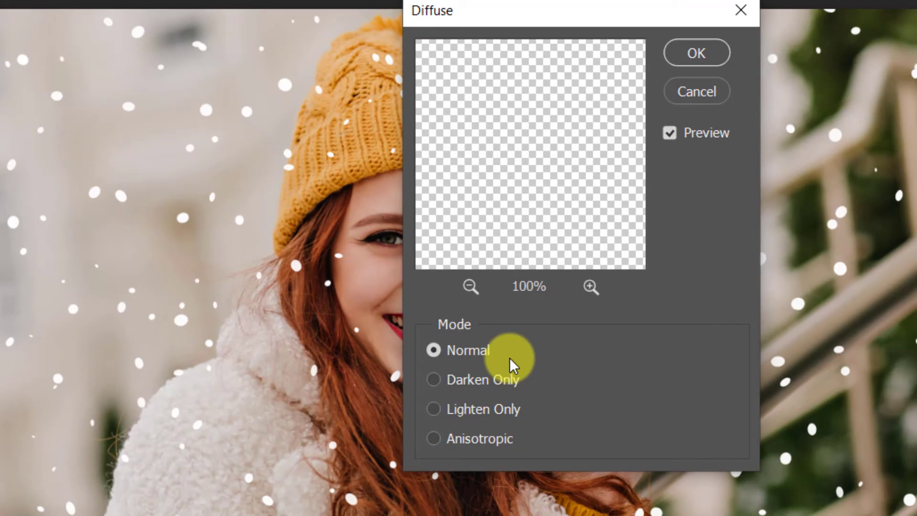
left_click(679, 56)
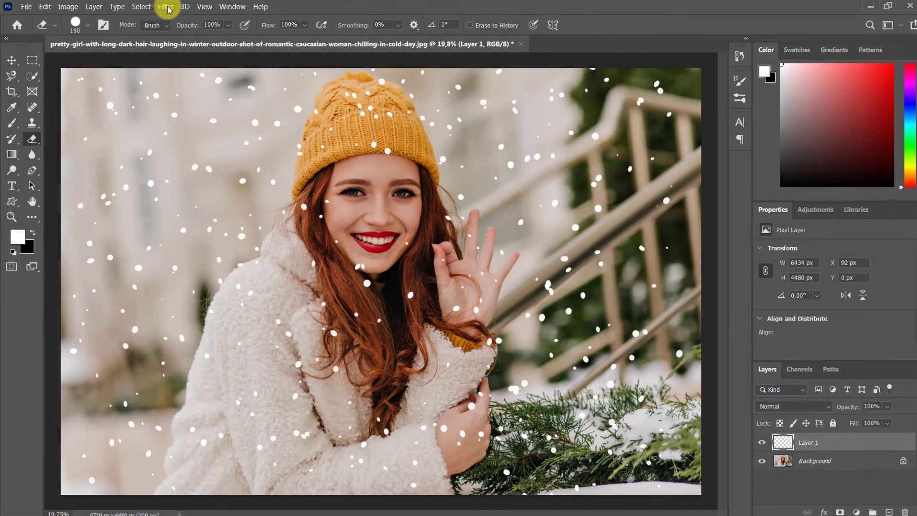
Apply a Gaussian Blur with a radius of 1.0 pixels to the snowflake layer
left_click(164, 6)
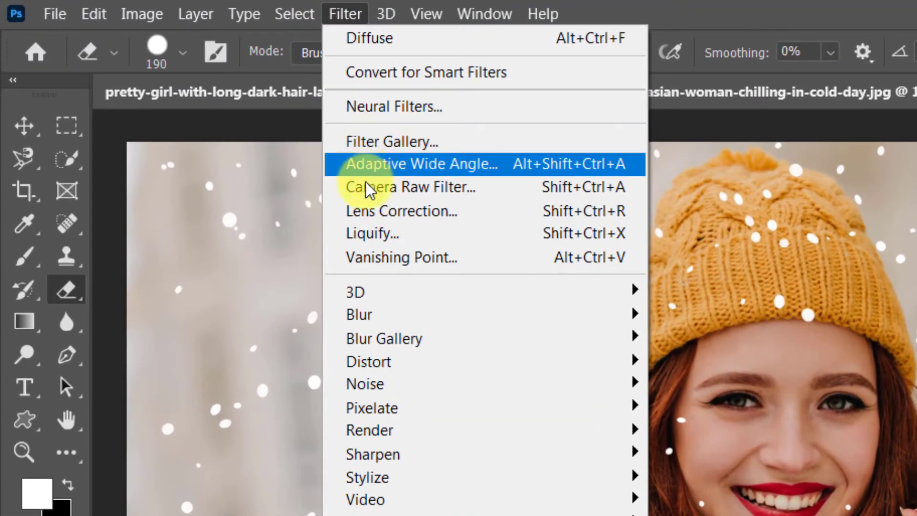
mouse_move(538, 322)
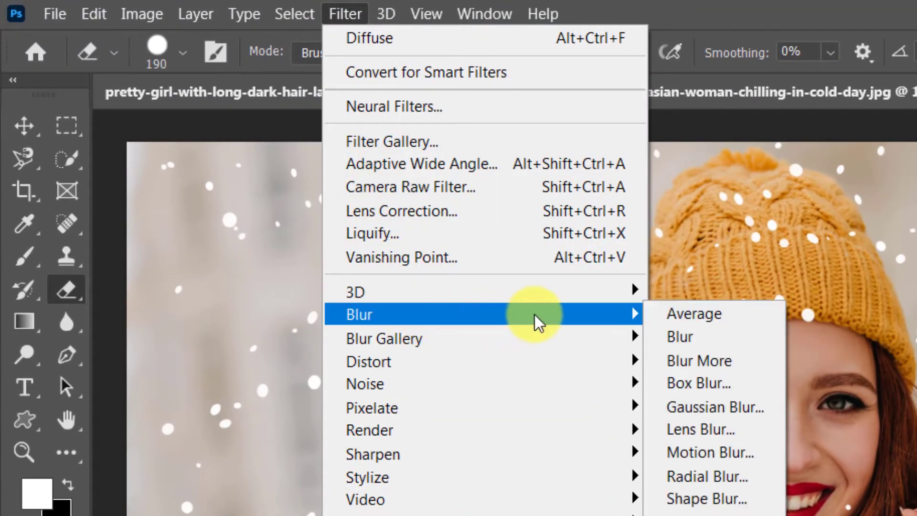
left_click(770, 408)
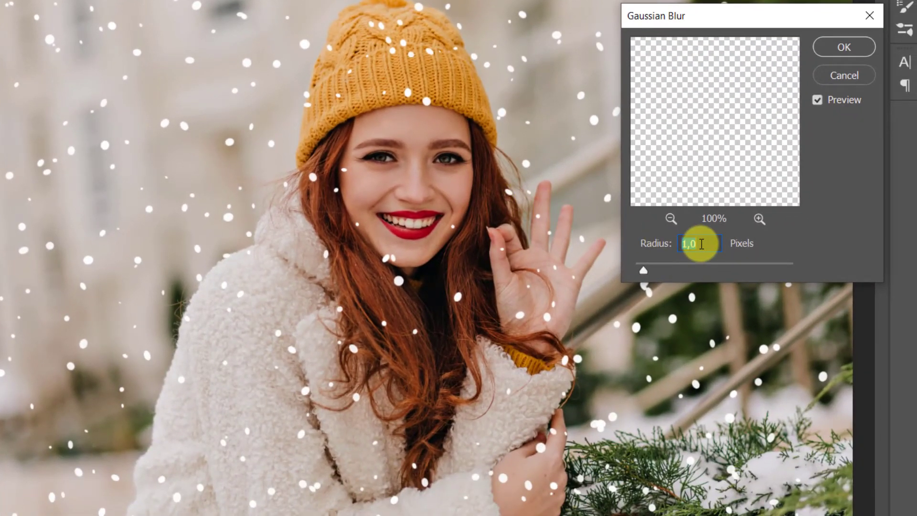
left_click(839, 46)
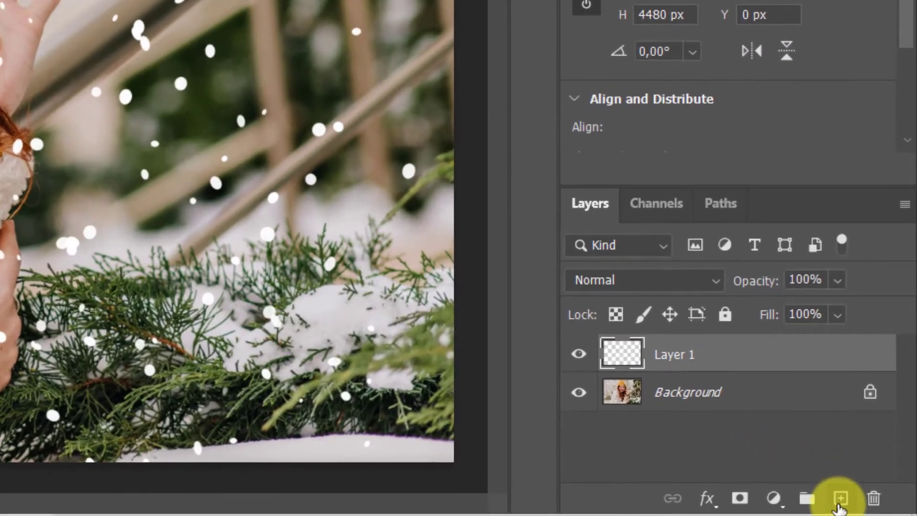
Add another new layer above the snowflakes and set the Brush tool's size to 200 px
left_click(840, 499)
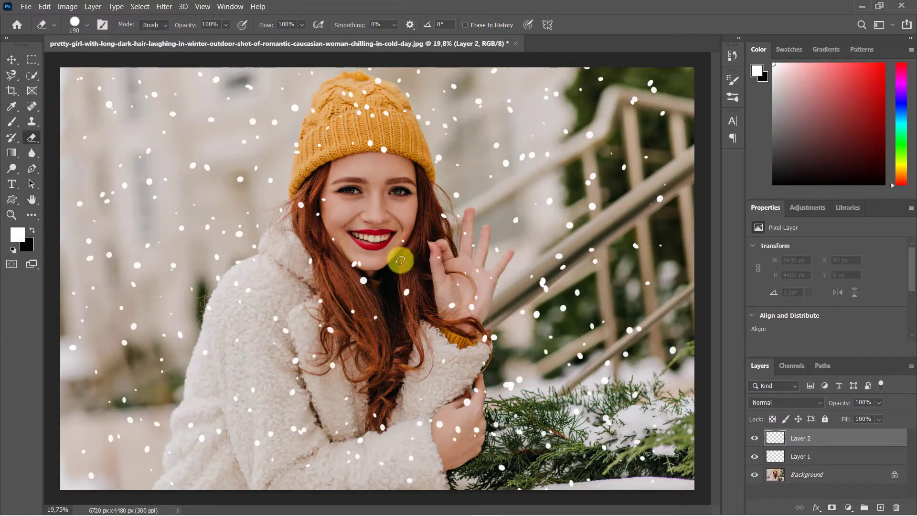
left_click(8, 124)
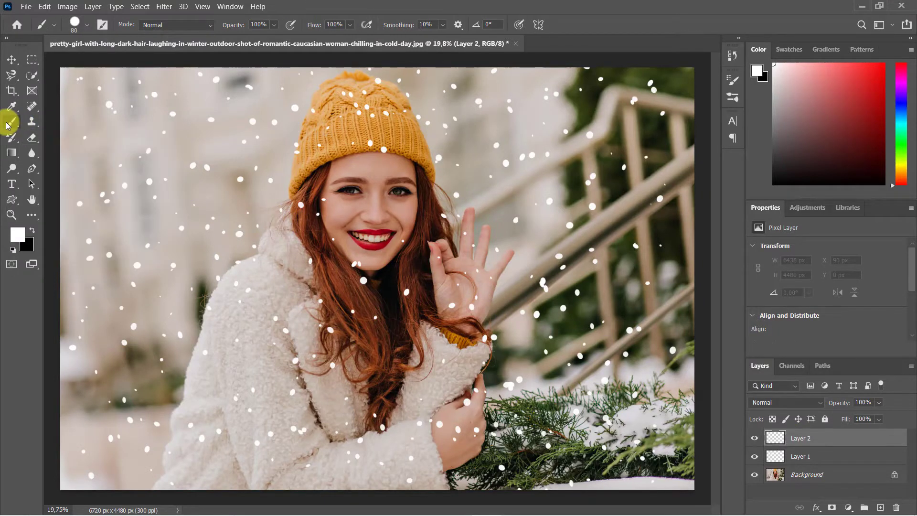
left_click(87, 25)
double_click(136, 43)
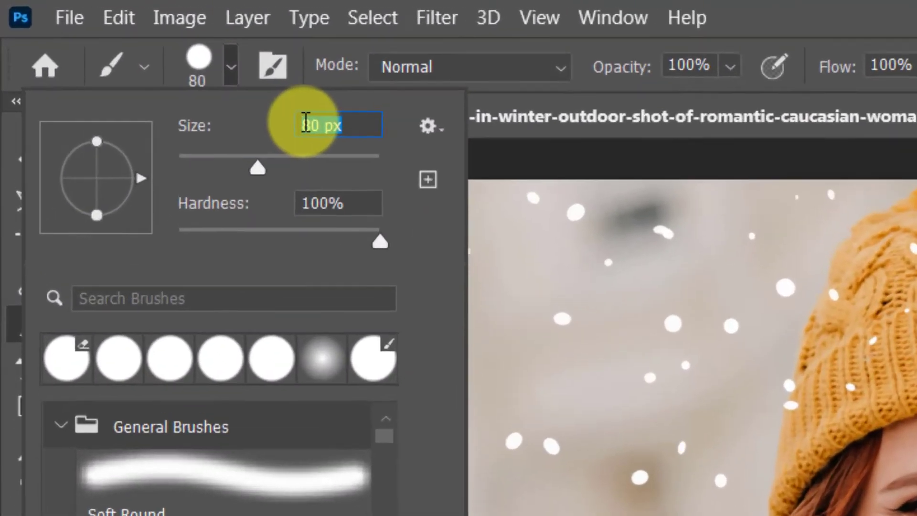
type("200")
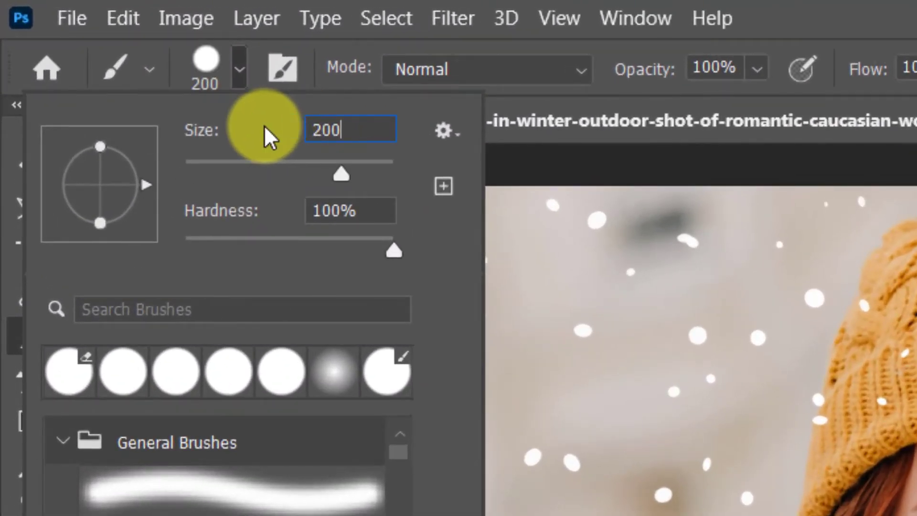
left_click(238, 69)
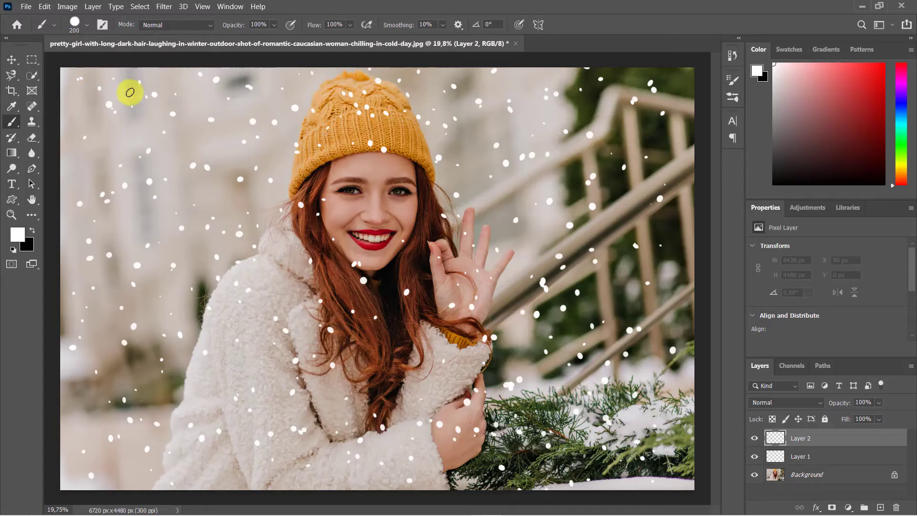
Paint a sparse set of larger white snowflakes across the photo on the top layer, keeping the woman's face clear
mouse_move(294, 86)
left_mouse_down()
mouse_move(585, 184)
mouse_move(527, 179)
mouse_move(213, 392)
mouse_move(113, 148)
left_mouse_up()
left_click(72, 212)
left_click(156, 281)
left_click(116, 367)
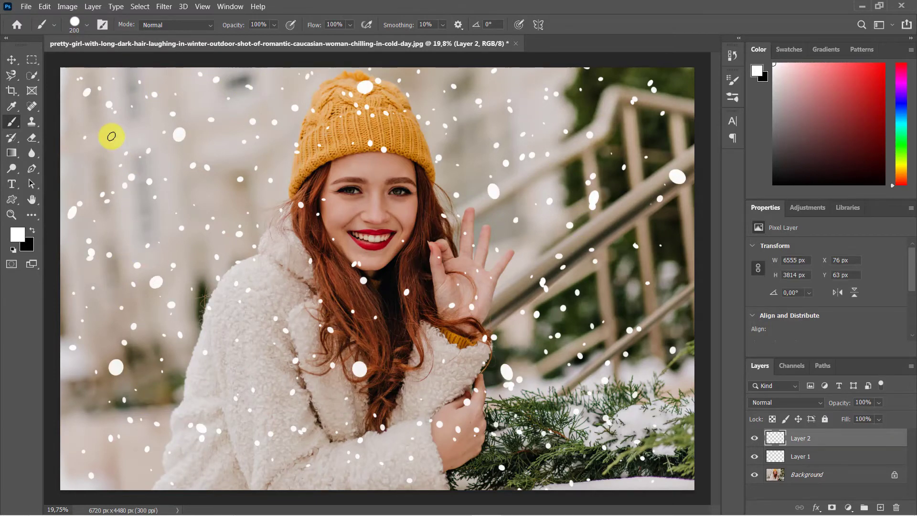
left_click(645, 123)
left_click(551, 120)
left_click(540, 275)
left_click(591, 428)
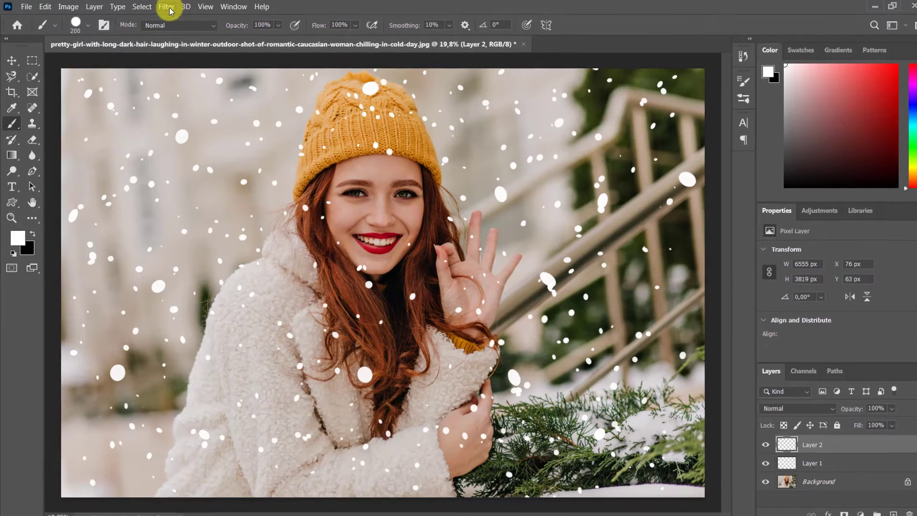
Apply a Motion Blur with an angle of -80° and a distance of 25 pixels to the larger snowflakes' layer
left_click(164, 6)
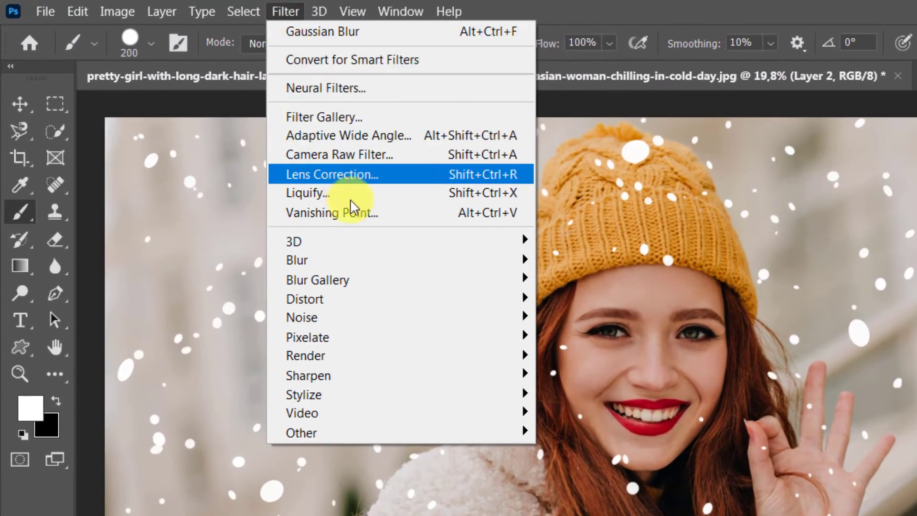
mouse_move(495, 262)
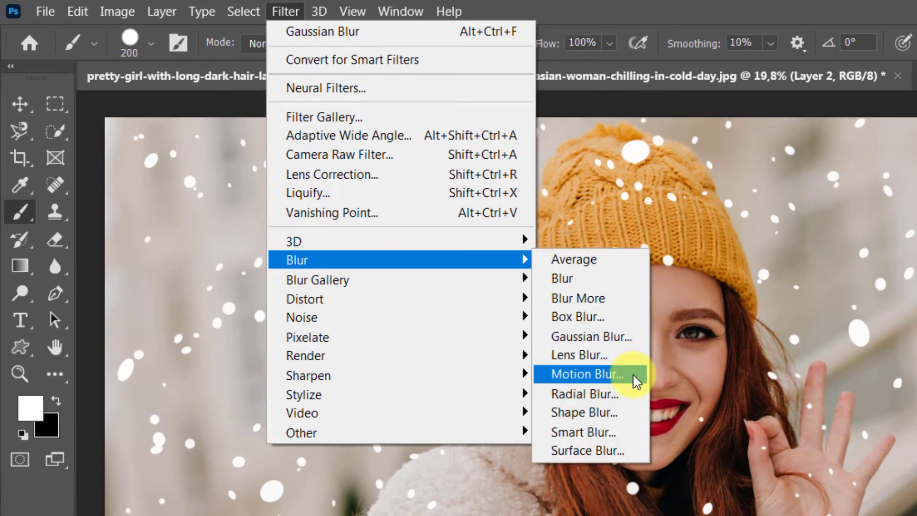
key("Escape")
key("Escape")
key("h")
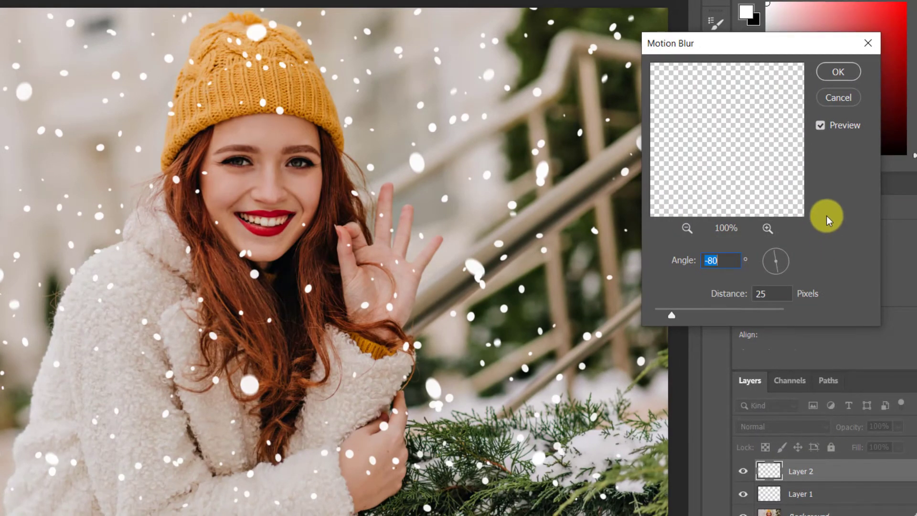
left_click(832, 62)
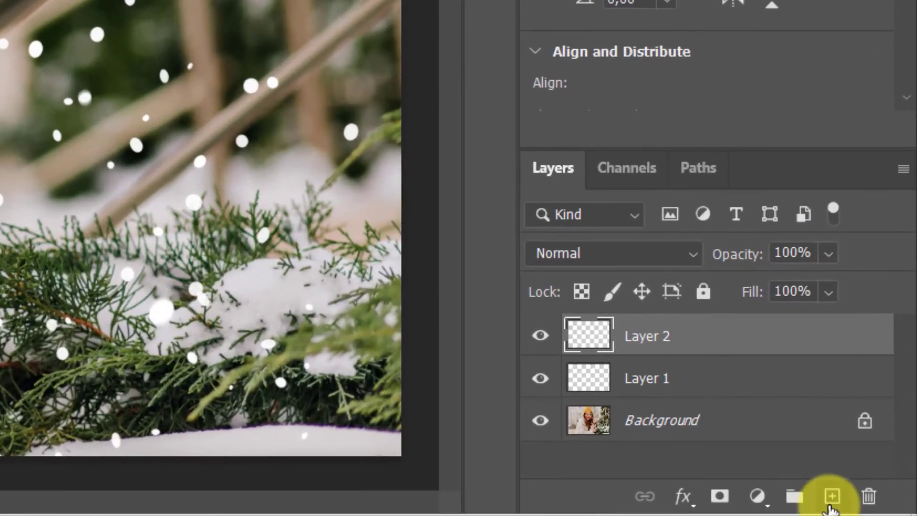
Add a new layer above the larger snowflakes and turn off Shape Dynamics in the brush settings
left_click(831, 496)
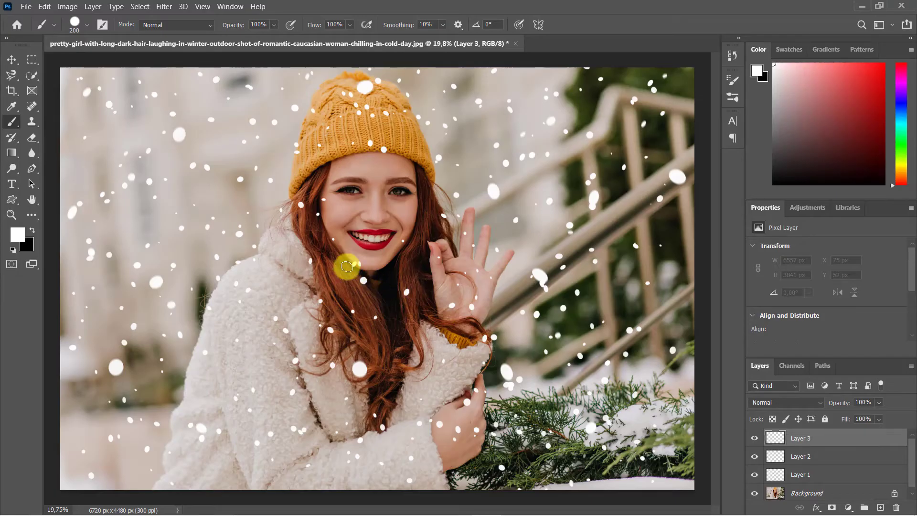
left_click(102, 24)
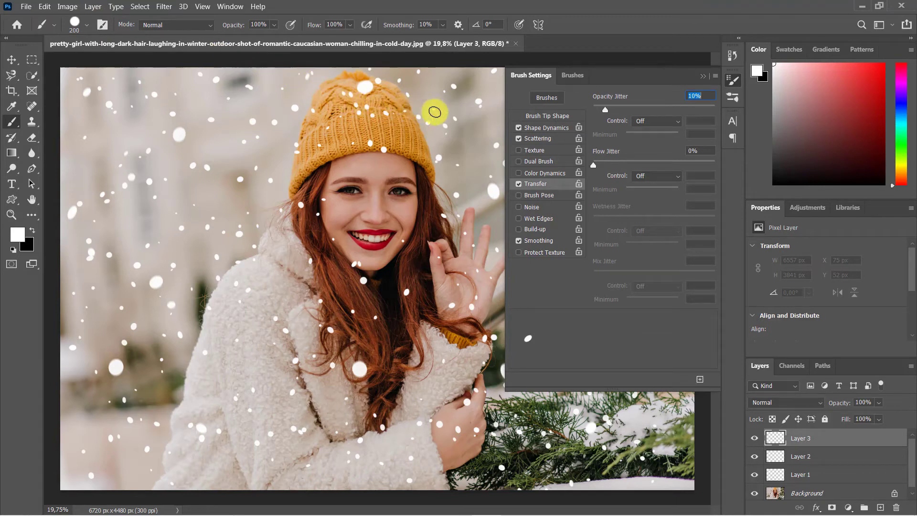
left_click(519, 128)
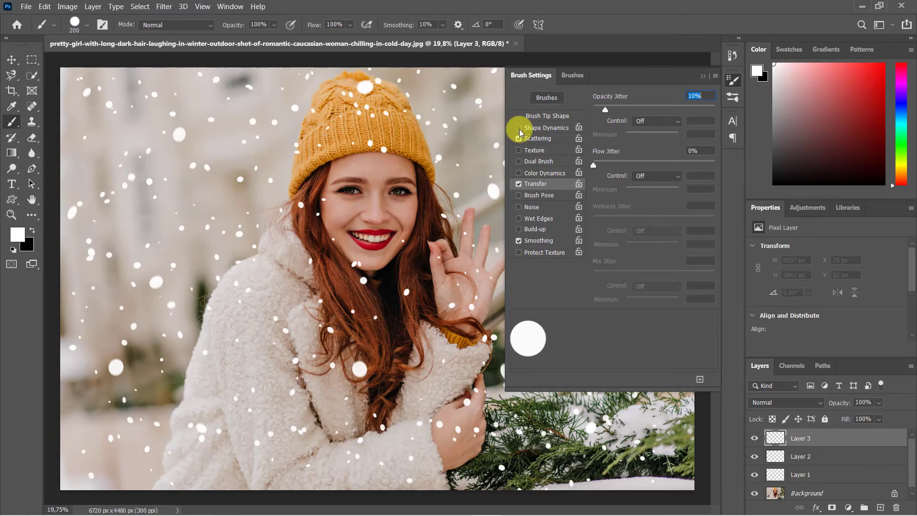
left_click(703, 77)
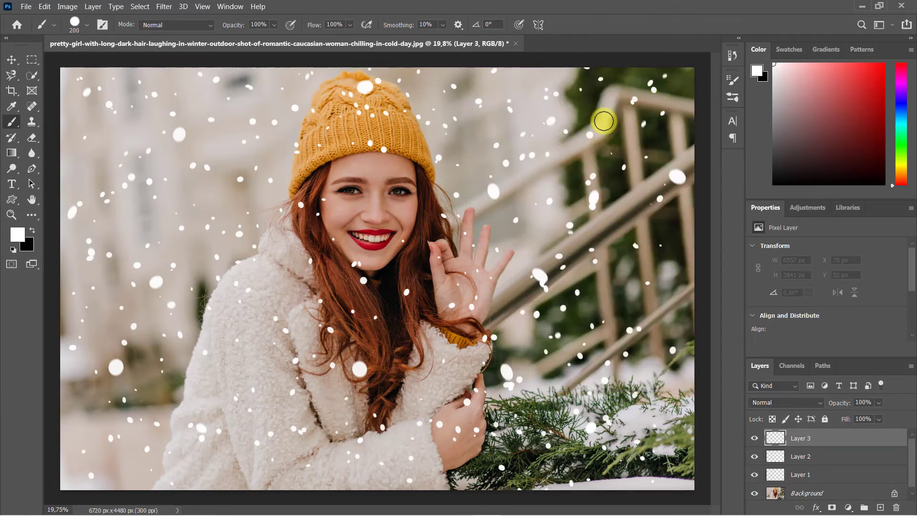
Paint a few large round 200 px snowflakes around the woman on the new layer
left_click(602, 122)
left_click(576, 351)
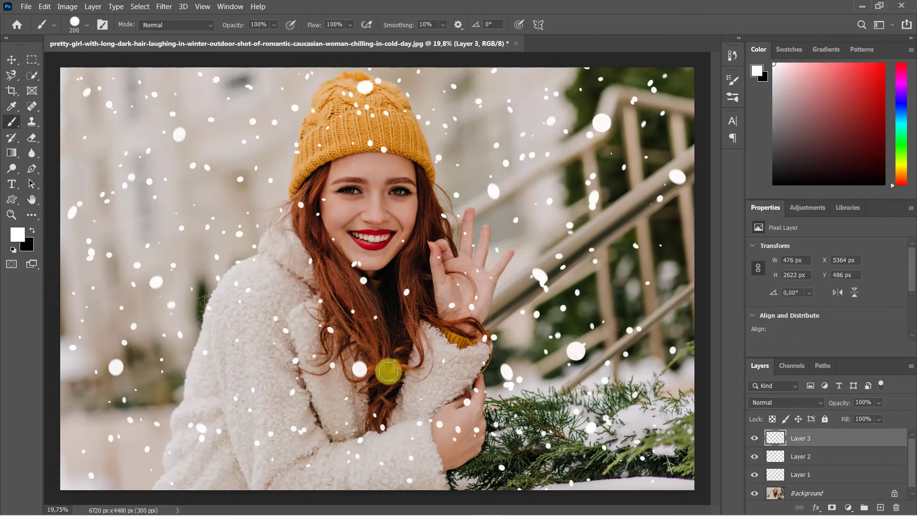
left_click(152, 206)
left_click(254, 372)
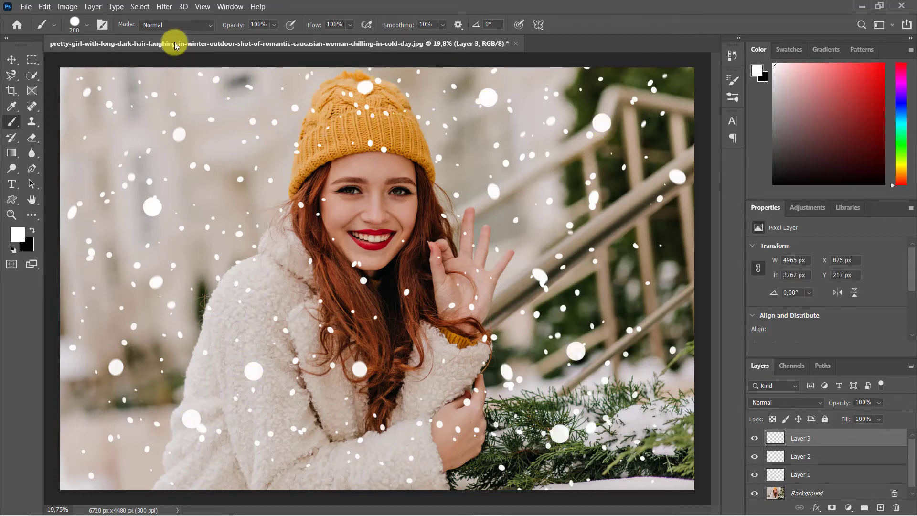
Apply a Motion Blur at -80° with a 25-pixel distance to the layer of round snowflakes
left_click(164, 7)
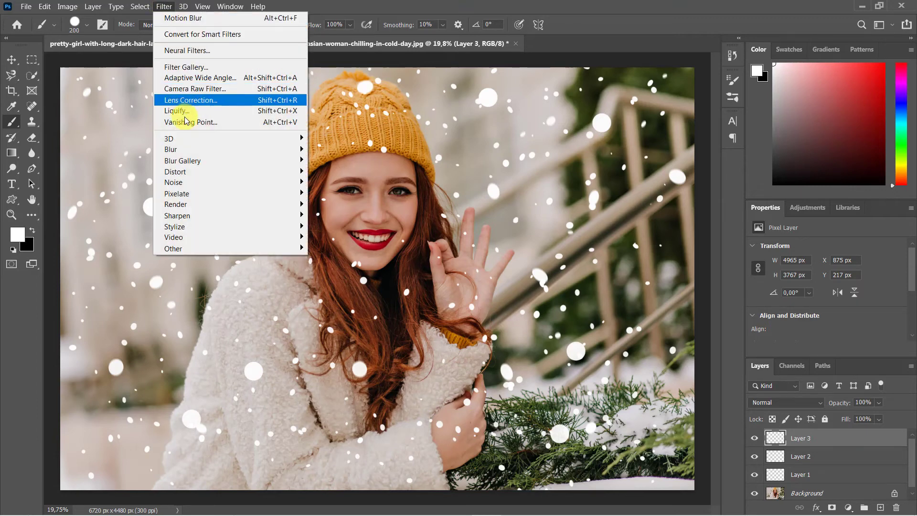
mouse_move(213, 149)
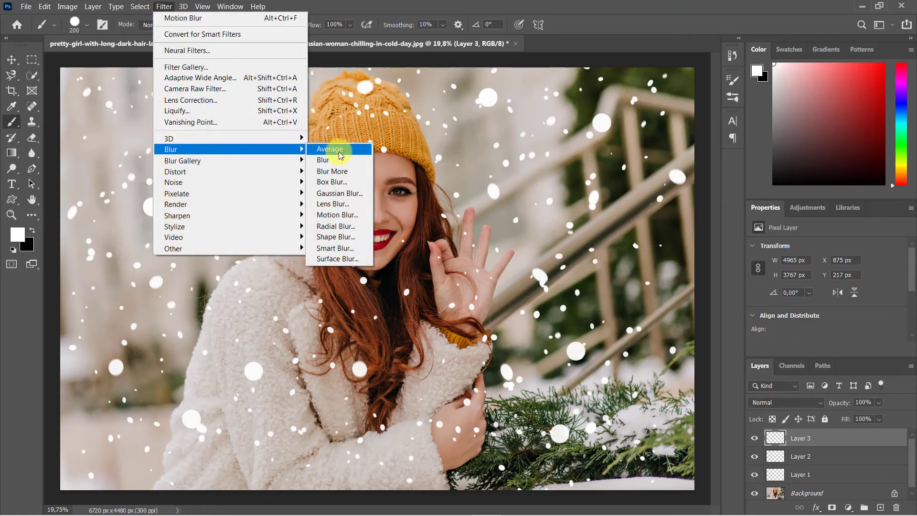
left_click(359, 215)
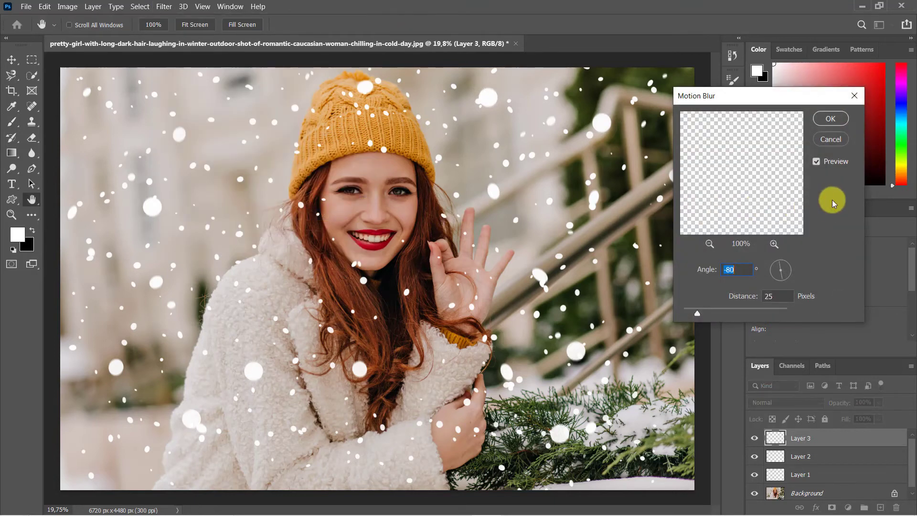
left_click(832, 120)
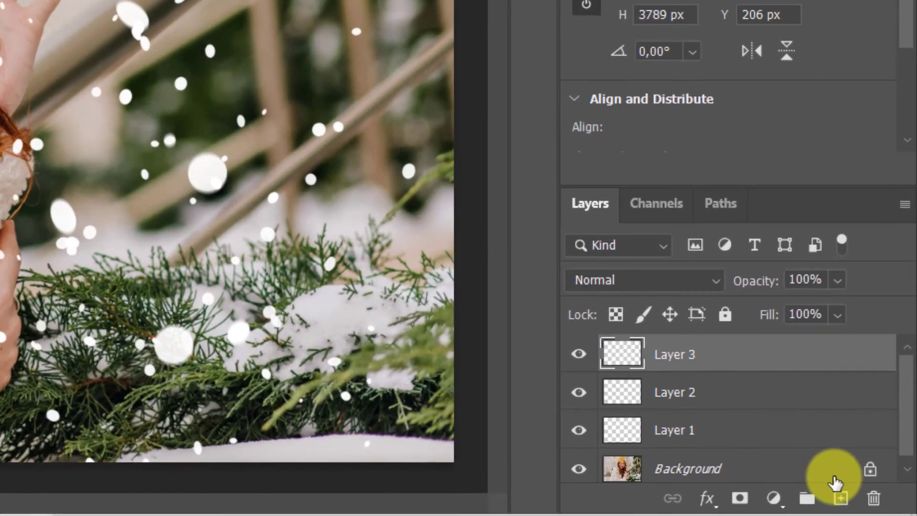
Add another new layer on top and set the brush size to 1500 px
left_click(841, 499)
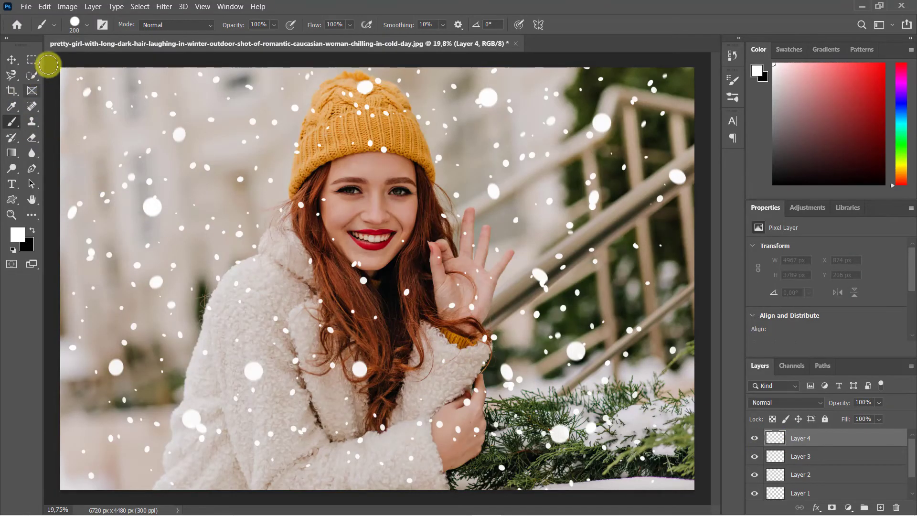
left_click(87, 30)
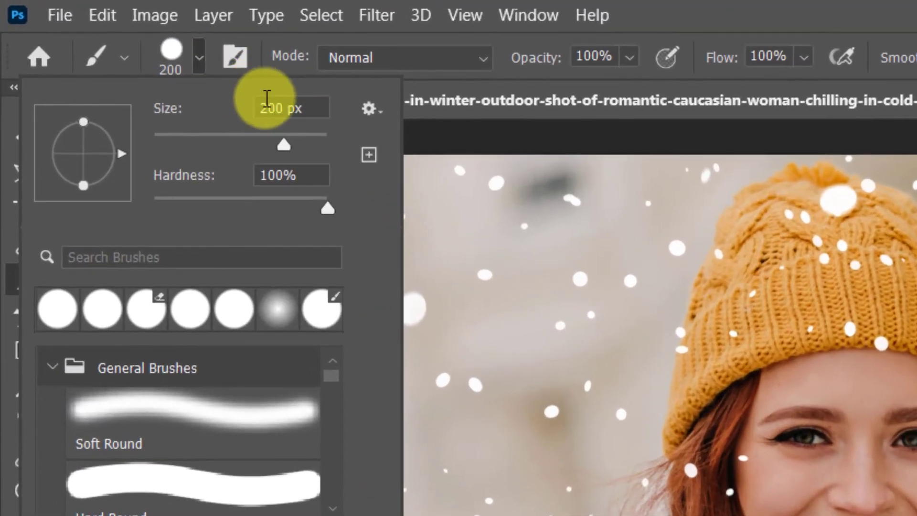
left_click_drag(317, 111, 262, 109)
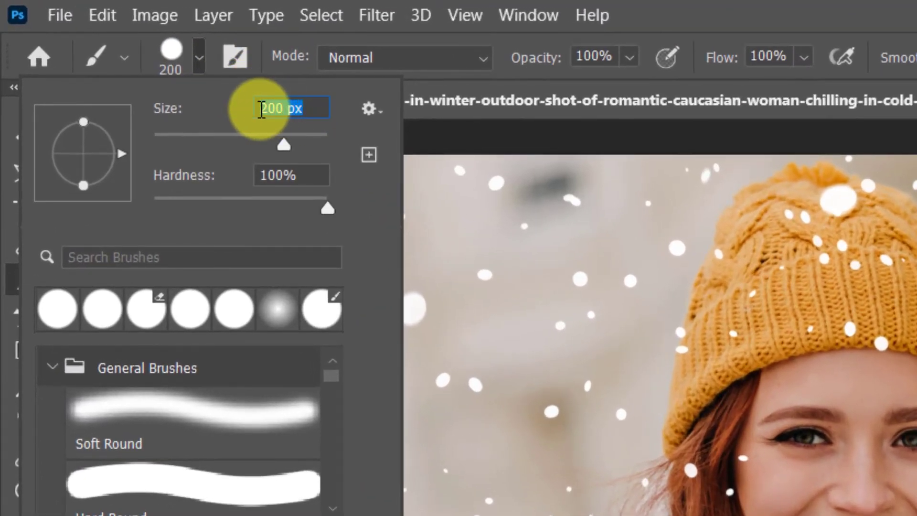
type("1500")
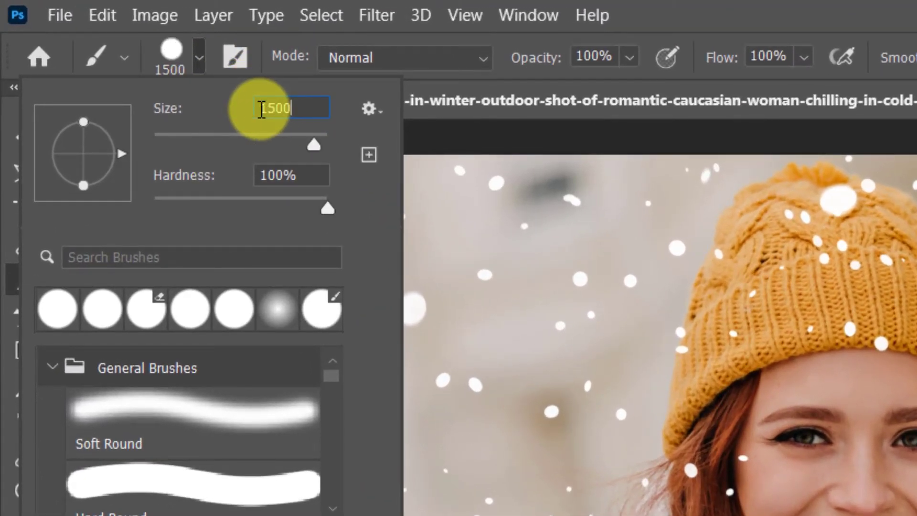
left_click(204, 62)
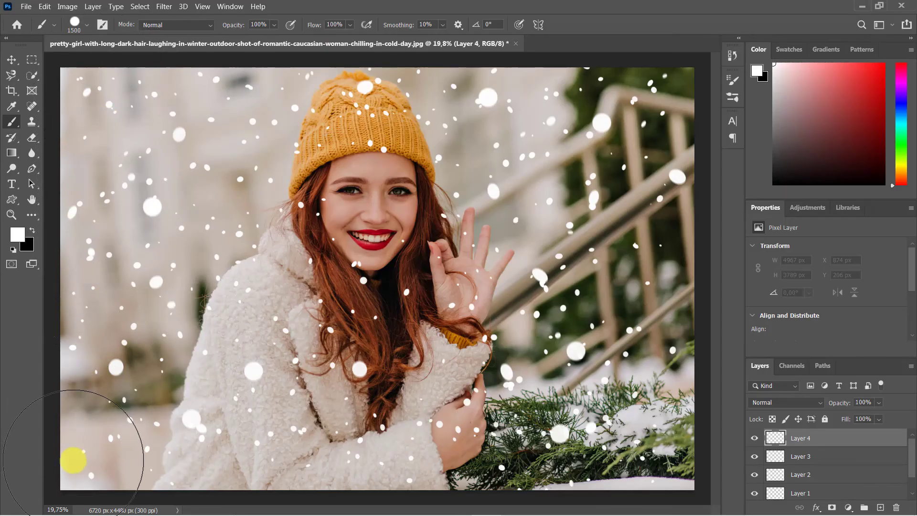
Paint one huge white circle in each of the photo's four corners
left_click(73, 460)
left_click(101, 101)
left_click(641, 92)
left_click(645, 446)
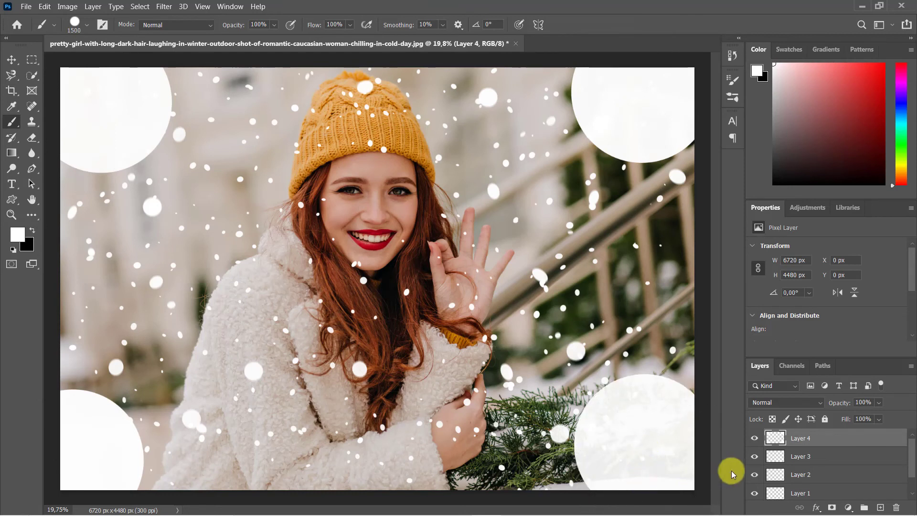
Set the corner circles' layer to the Screen blending mode with 20% opacity
left_click(816, 404)
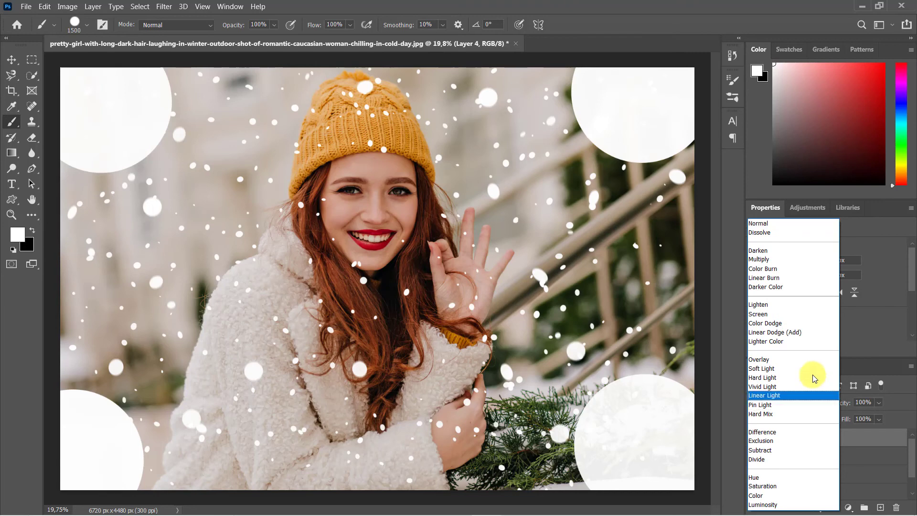
left_click(802, 314)
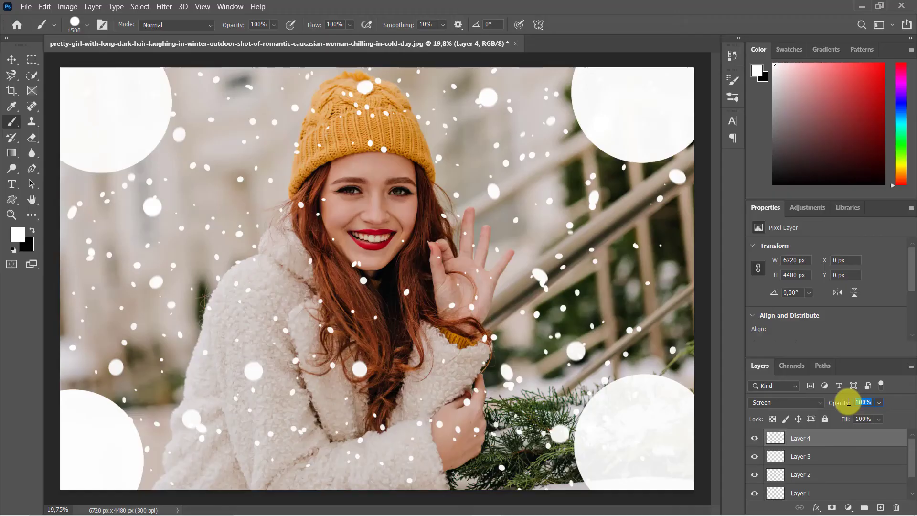
type("20")
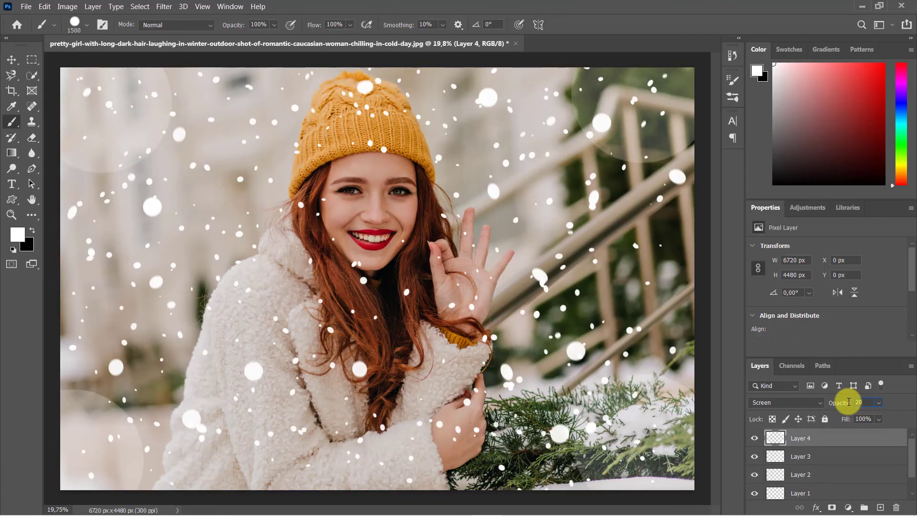